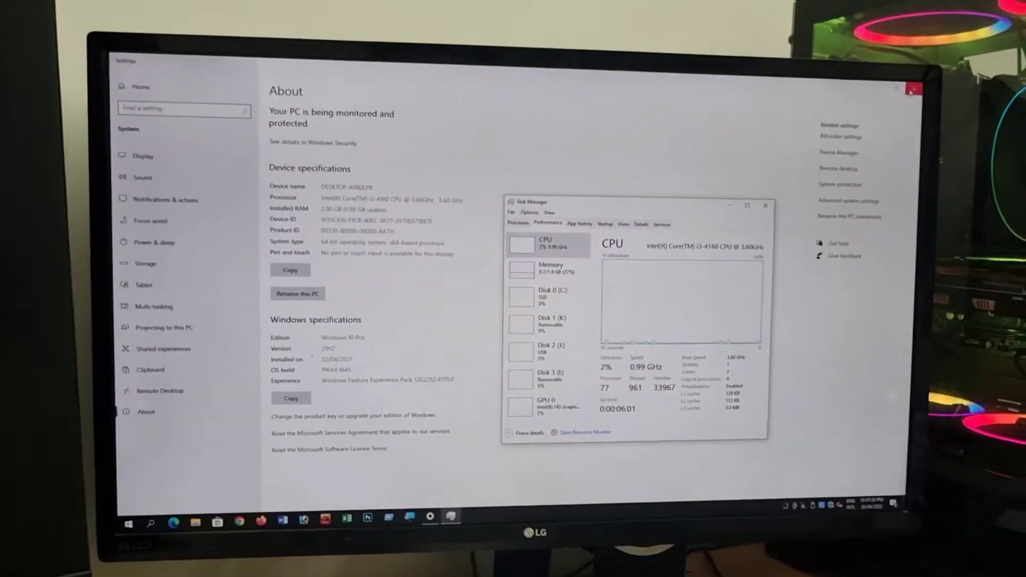
Step: Close the Settings and Task Manager windows, then refresh the desktop
{"action": "left_click", "coordinate": [928, 85]}
{"action": "left_click", "coordinate": [779, 200]}
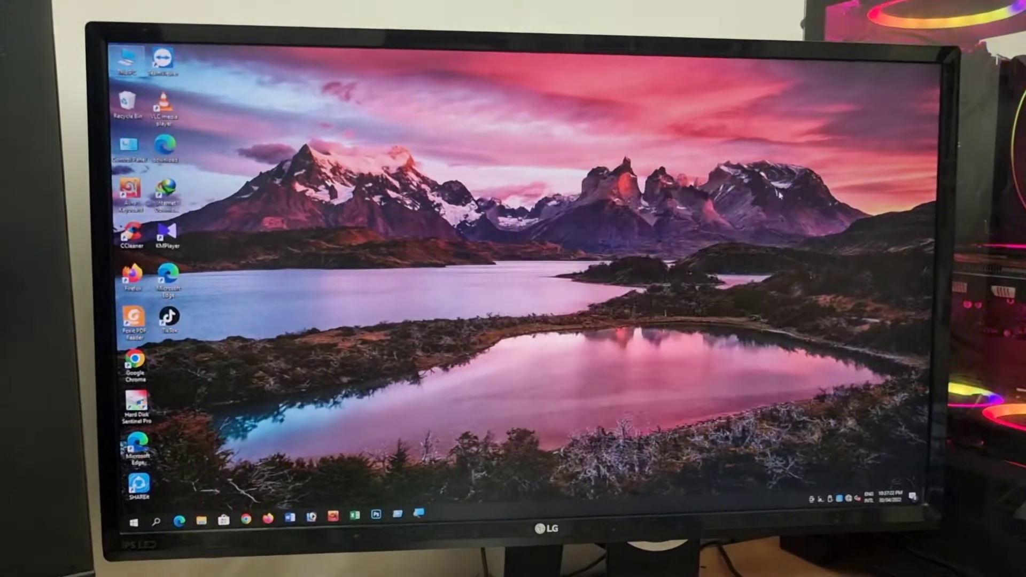
{"action": "right_click", "coordinate": [469, 140]}
{"action": "left_click", "coordinate": [506, 180]}
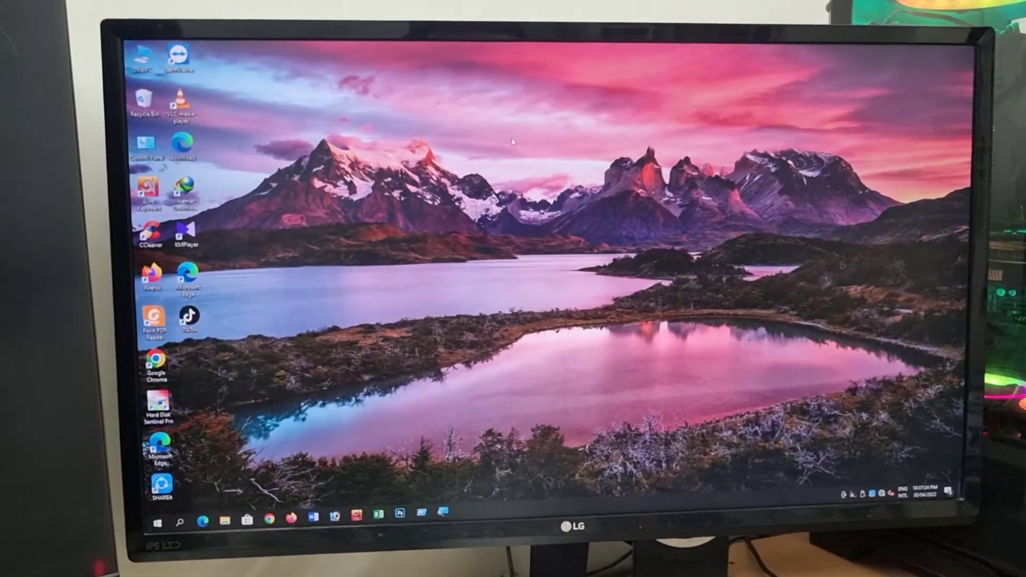
Step: Refresh the desktop again, then maximize and close the This PC window
{"action": "right_click", "coordinate": [517, 139]}
{"action": "left_click", "coordinate": [546, 163]}
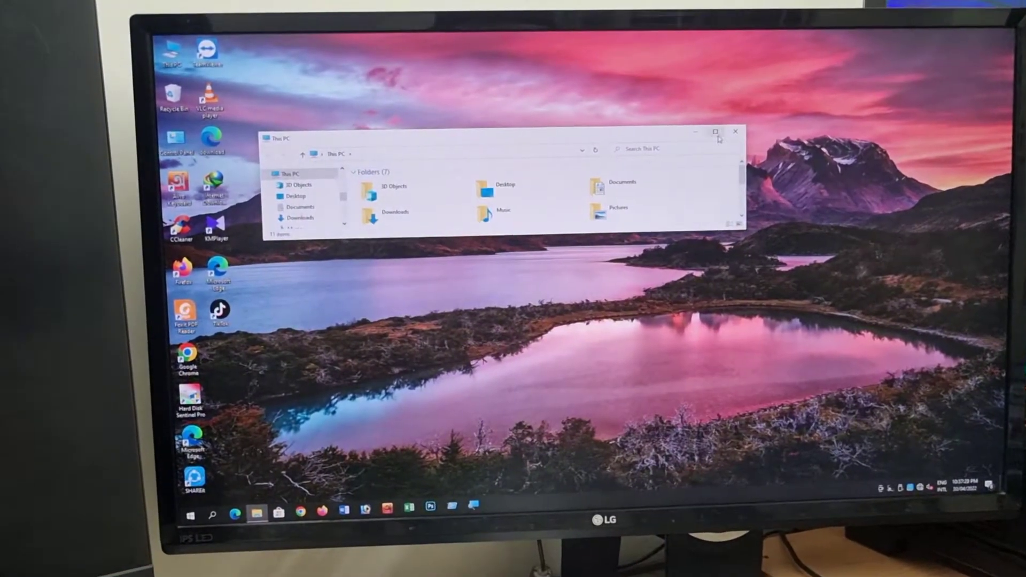
{"action": "left_click", "coordinate": [716, 131]}
{"action": "left_click", "coordinate": [1004, 27]}
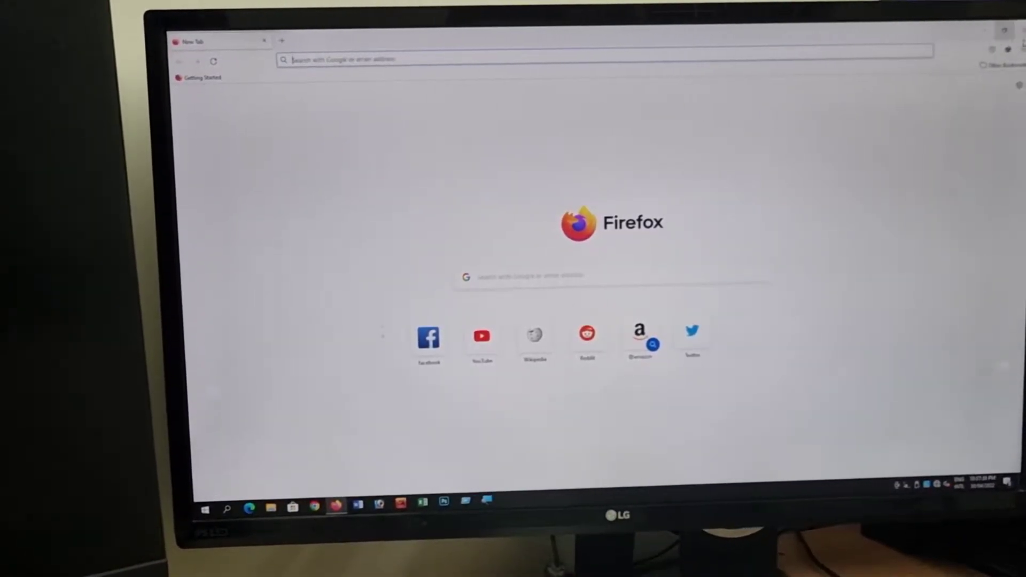
Step: Close the Mozilla Firefox window
{"action": "left_click", "coordinate": [1020, 31]}
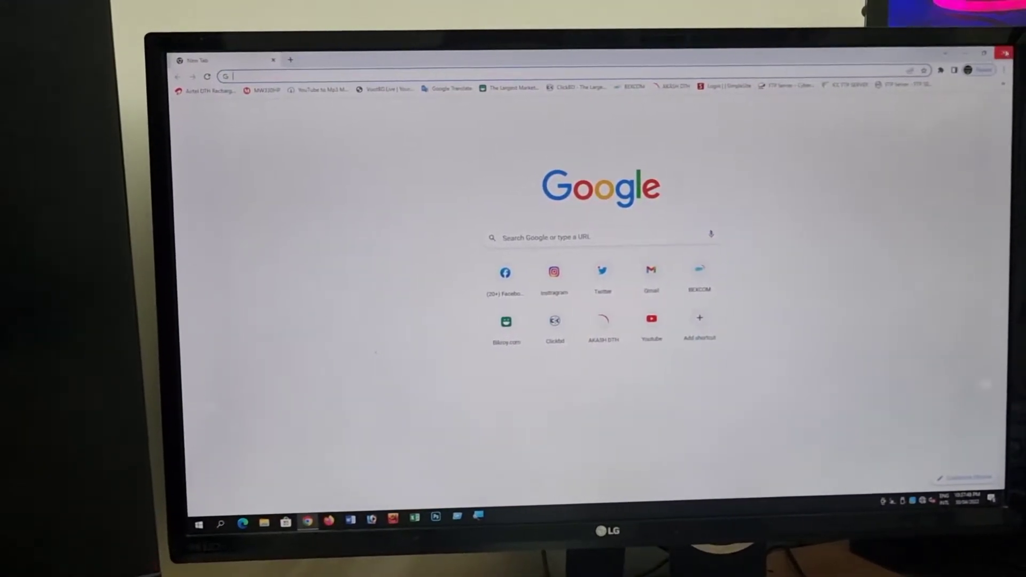
Step: Close Google Chrome, then close Microsoft Edge once it has opened
{"action": "left_click", "coordinate": [1005, 52]}
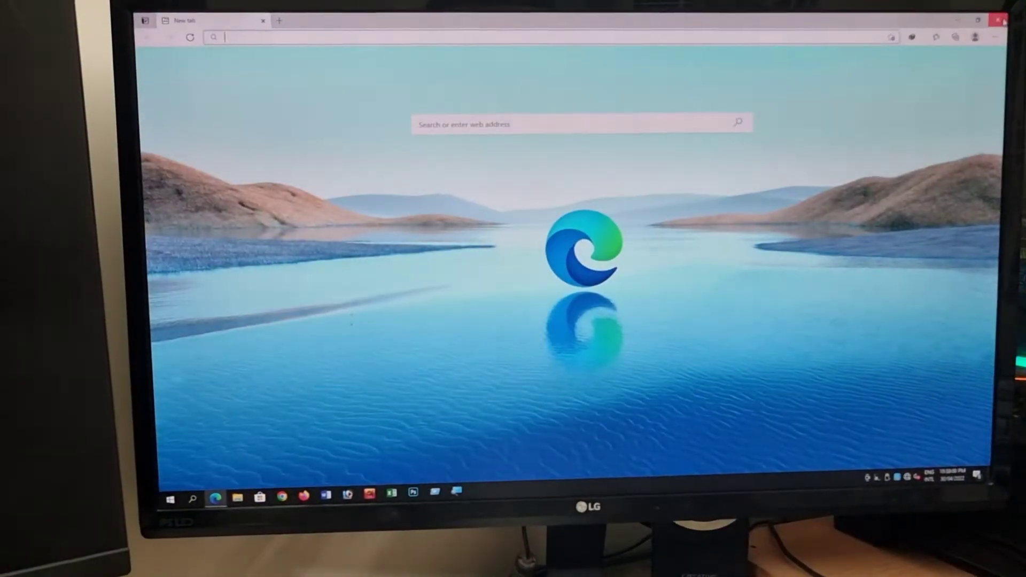
{"action": "left_click", "coordinate": [991, 26]}
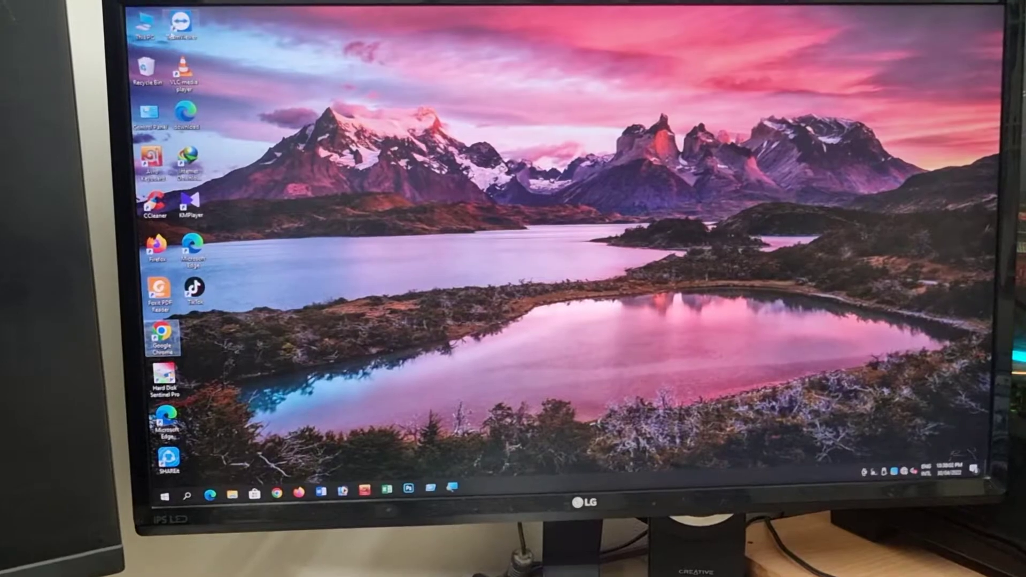
Step: Choose Properties from the This PC desktop icon's context menu
{"action": "right_click", "coordinate": [169, 136]}
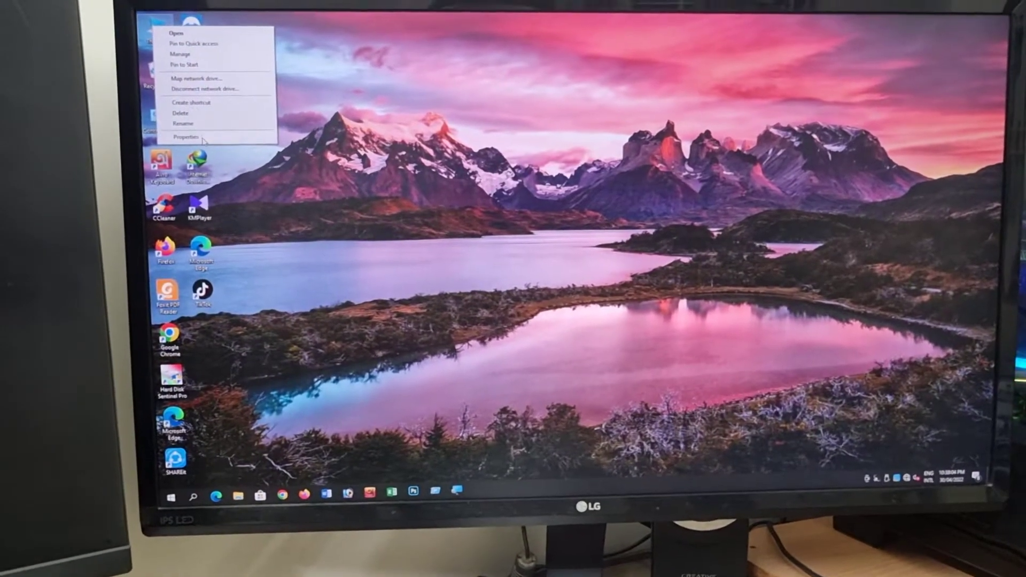
{"action": "left_click", "coordinate": [208, 96]}
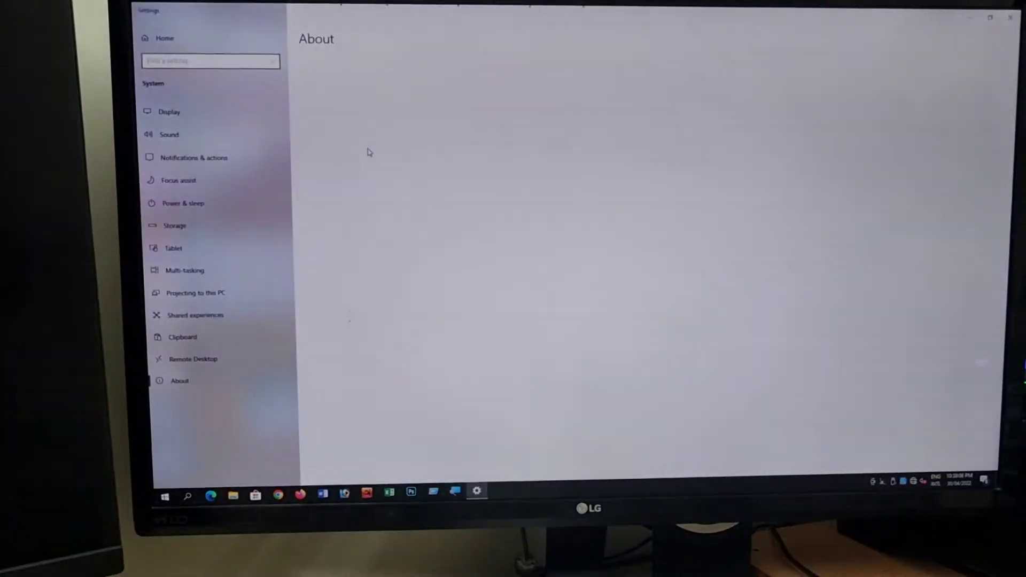